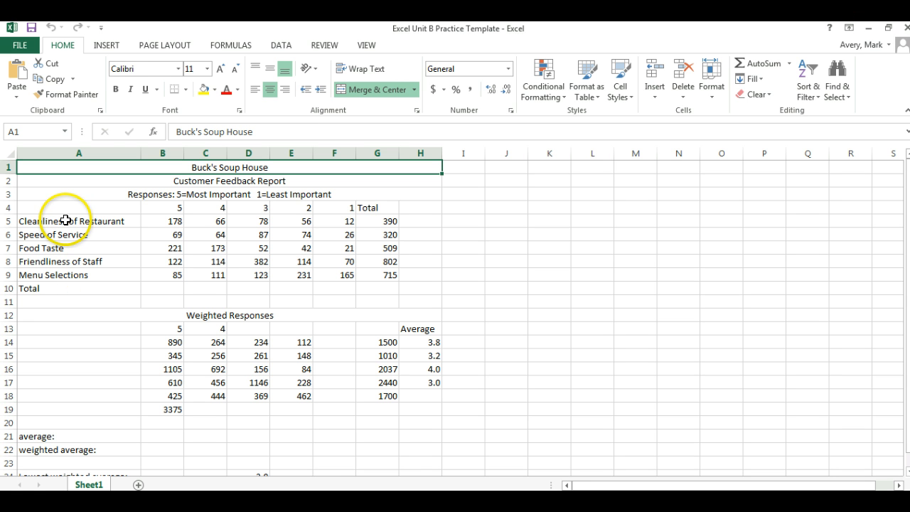
Copy the category labels in A5:A10 and paste them into A14:A19 of the Weighted Responses section
left_click_drag(68, 222, 61, 291)
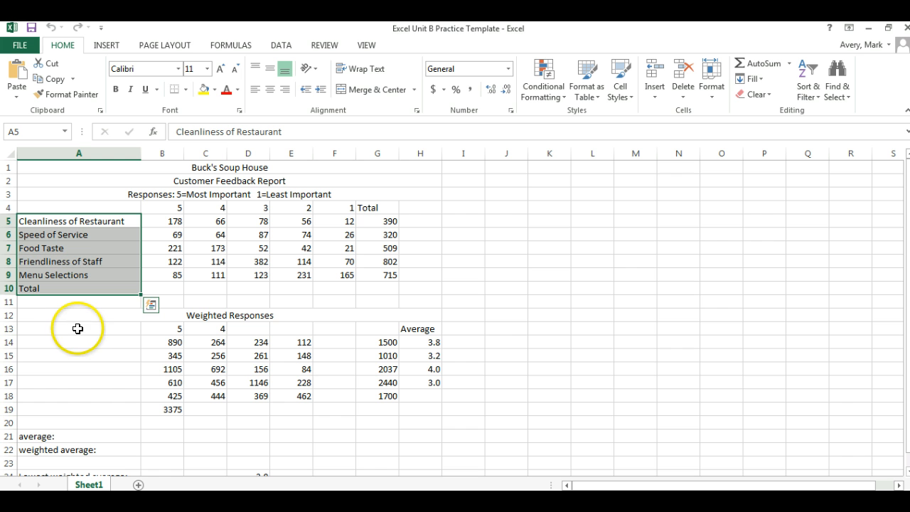
left_click_drag(67, 344, 72, 411)
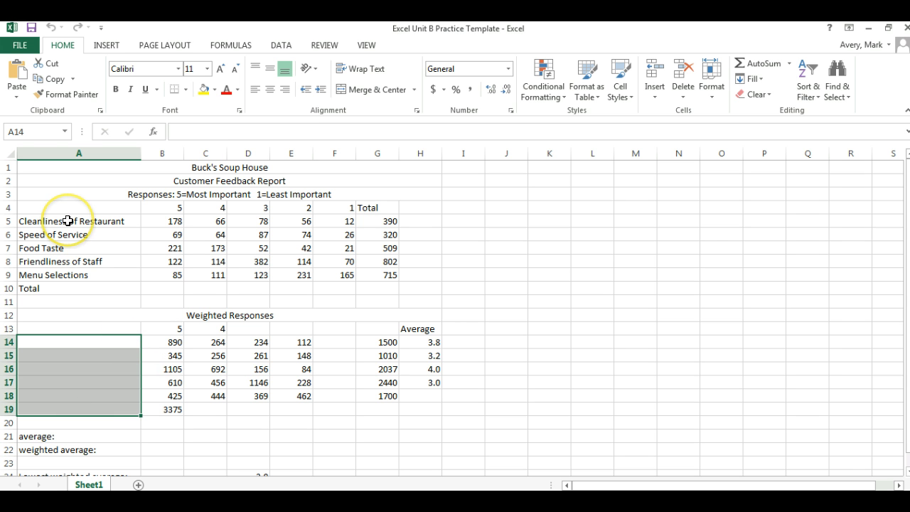
left_click_drag(68, 221, 67, 290)
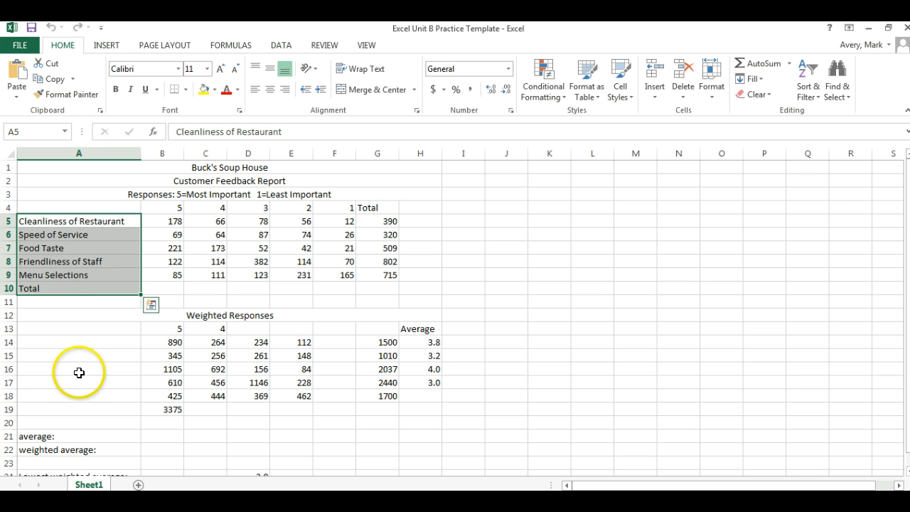
right_click(74, 250)
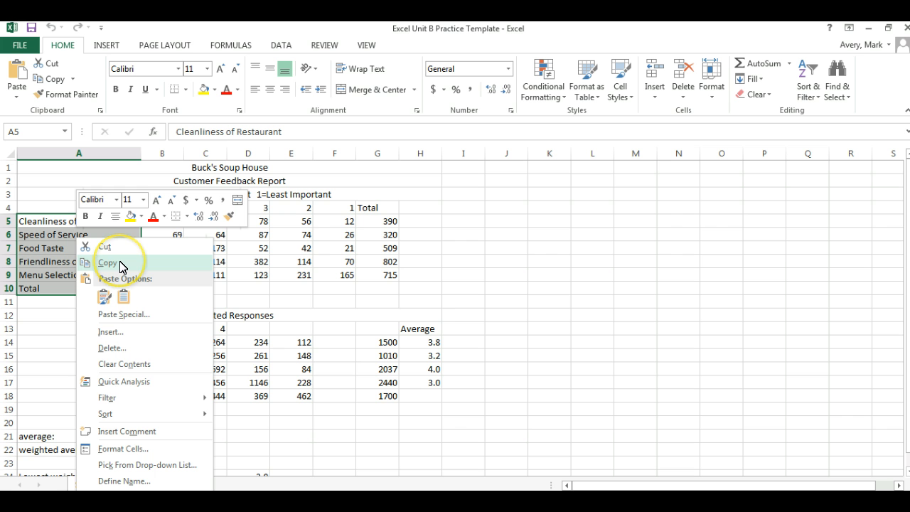
left_click(107, 263)
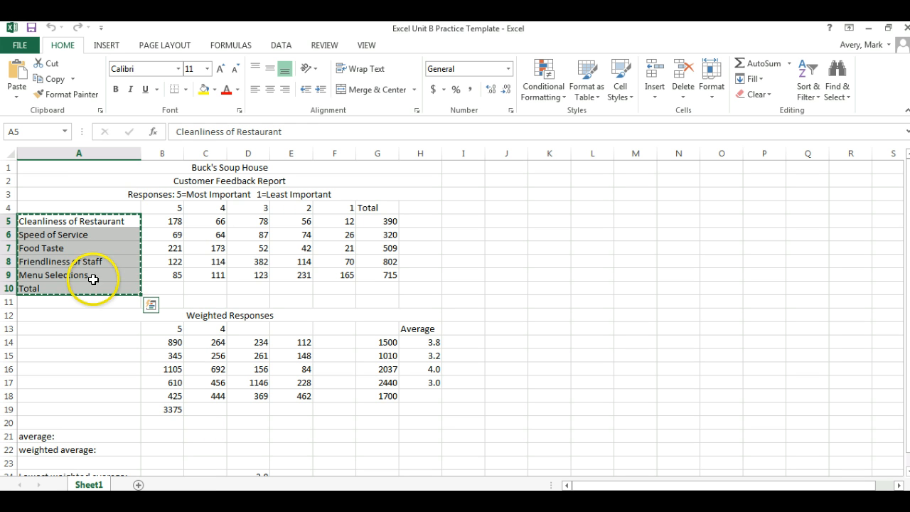
right_click(73, 340)
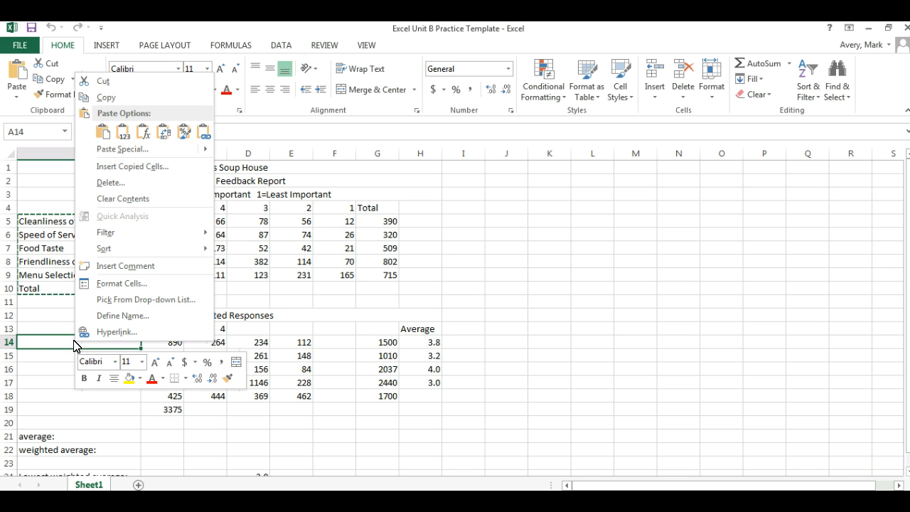
left_click(103, 135)
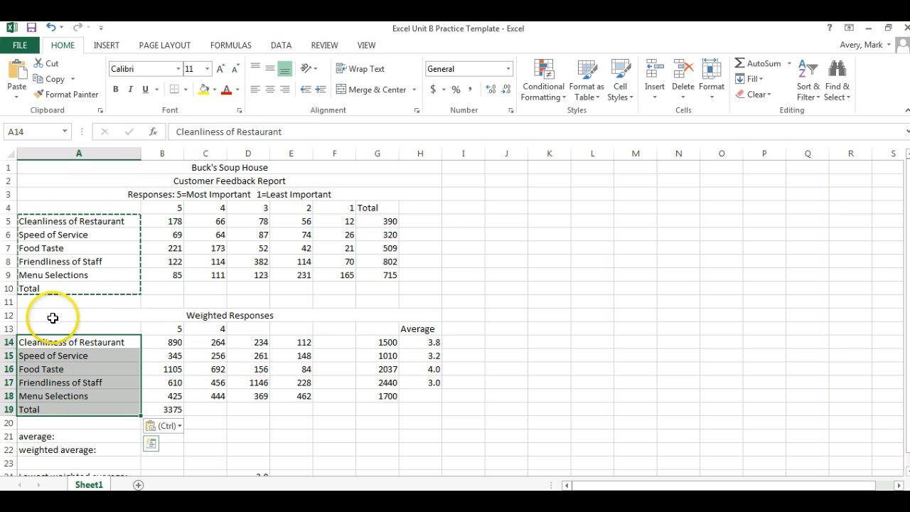
left_click(71, 220)
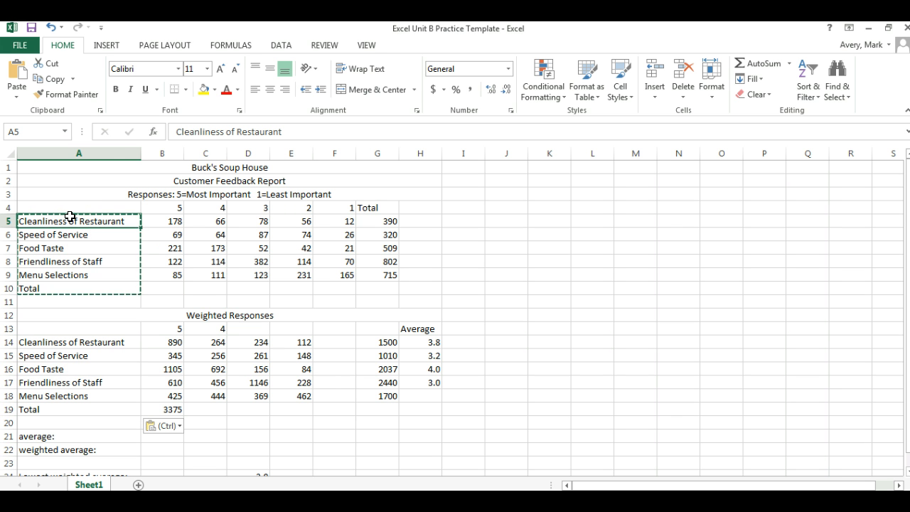
key("ctrl+shift+Down")
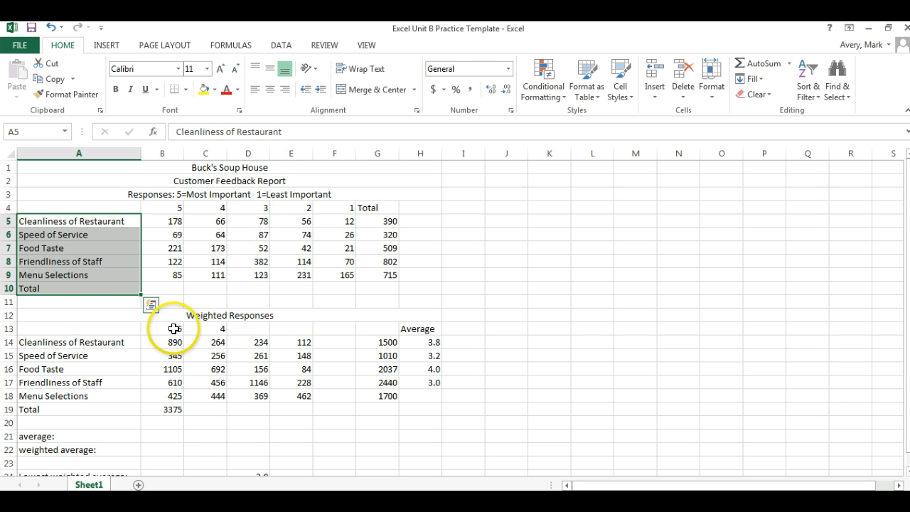
left_click(246, 328)
left_click(288, 327)
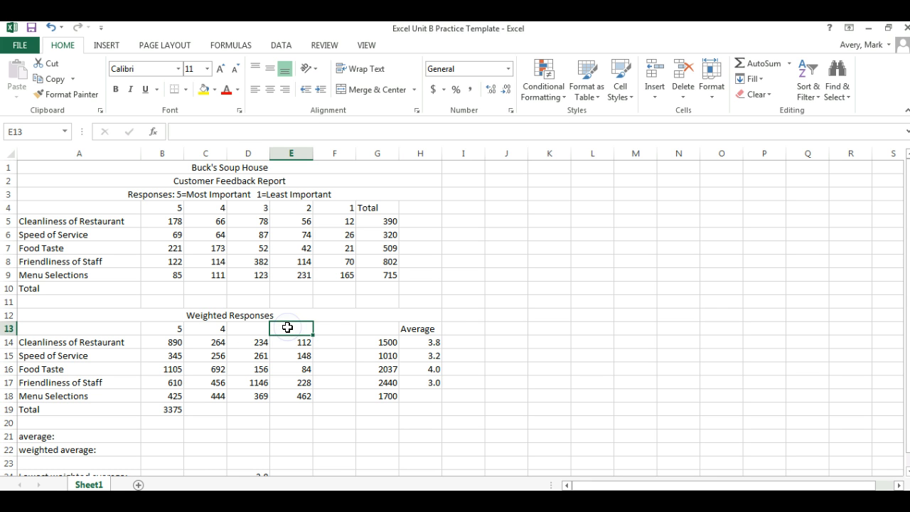
left_click(325, 327)
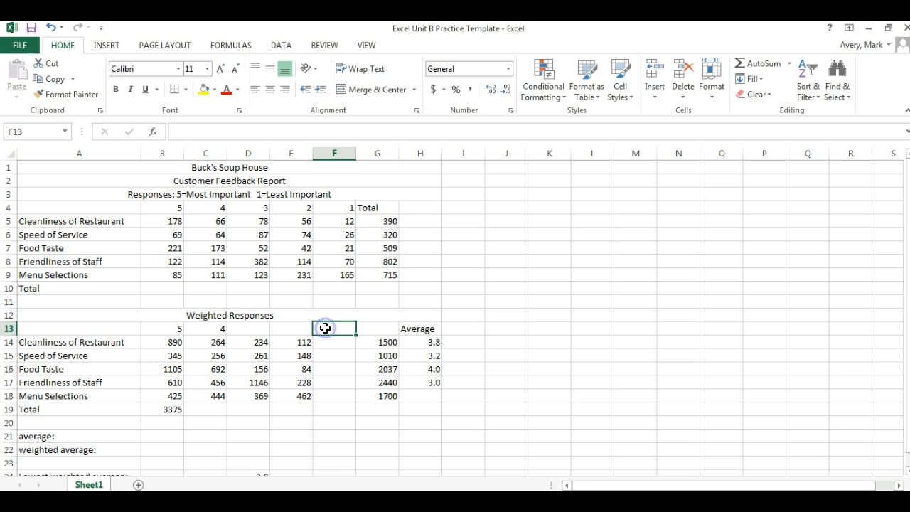
left_click(374, 328)
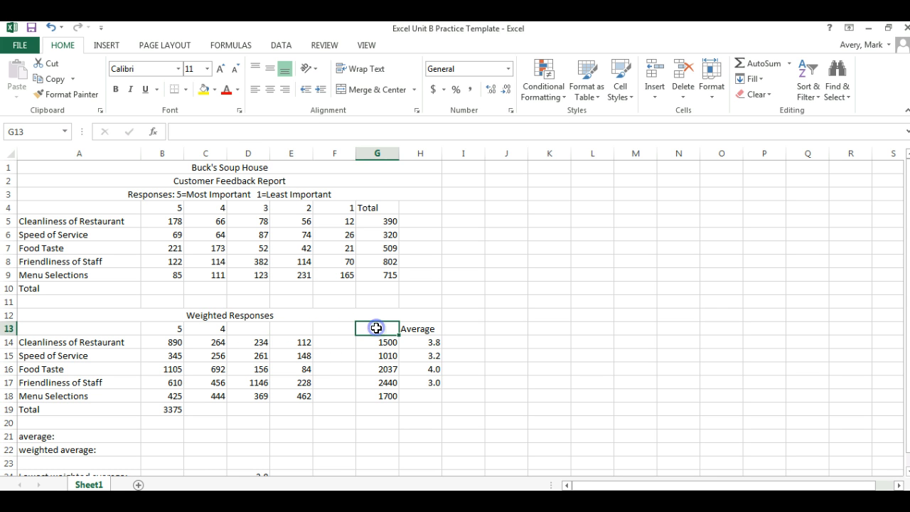
left_click(250, 328)
left_click(284, 328)
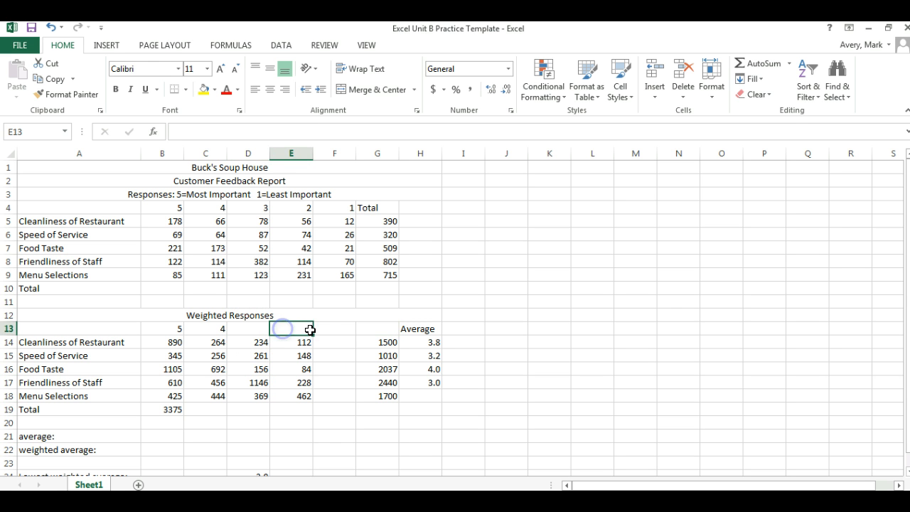
left_click(329, 328)
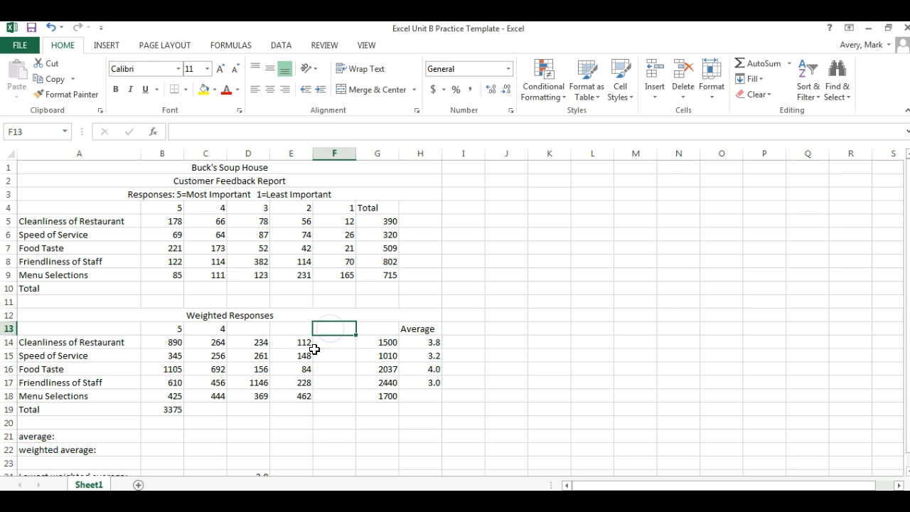
left_click(160, 328)
left_click(214, 329)
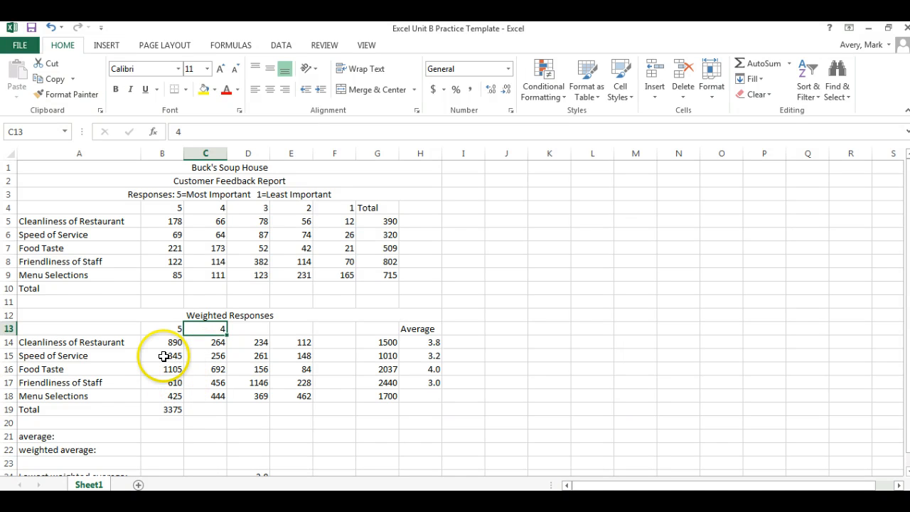
Try extending the 5, 4 heading series in B13:C13 through F13 with Auto Fill, and undo the fill
left_click_drag(161, 328, 205, 327)
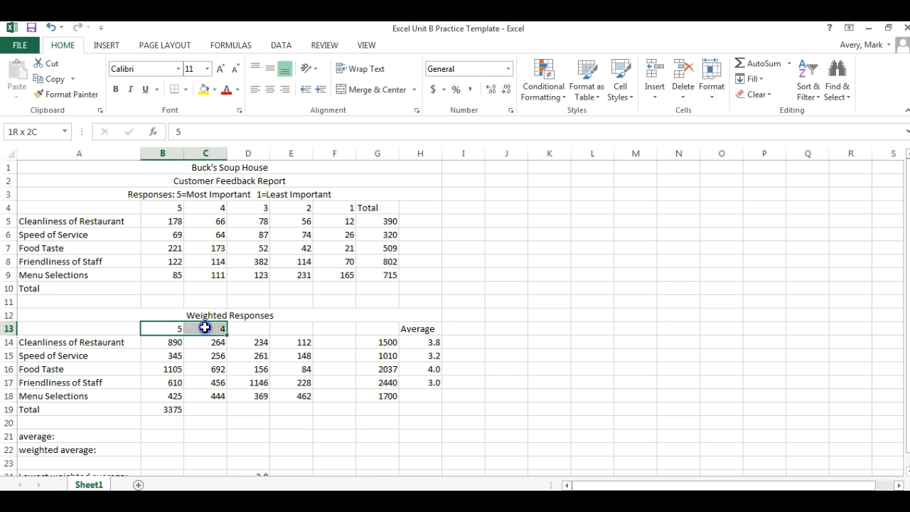
left_click_drag(205, 327, 205, 328)
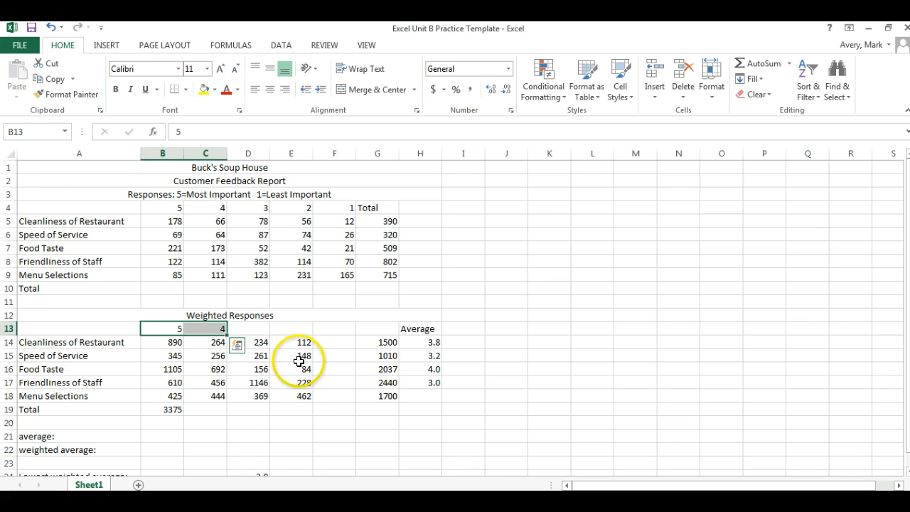
left_click(225, 332)
left_click_drag(225, 332, 336, 329)
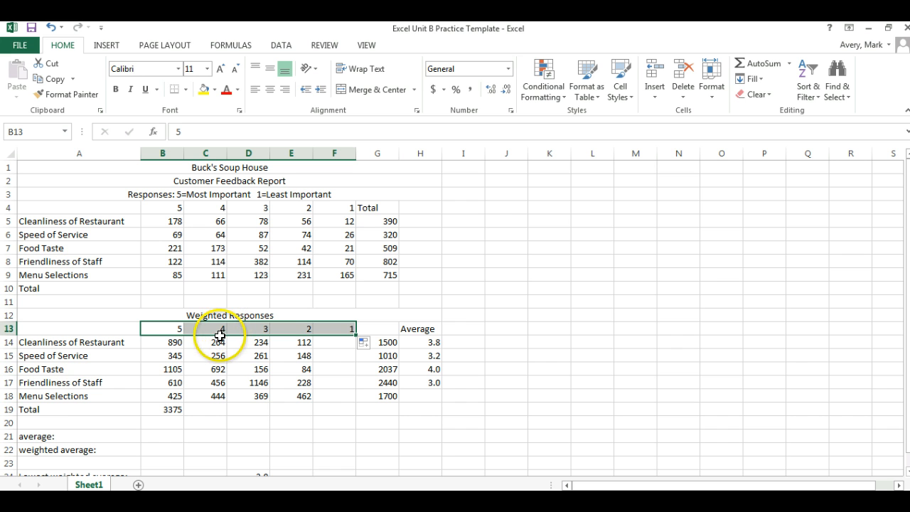
left_click(52, 28)
left_click(254, 365)
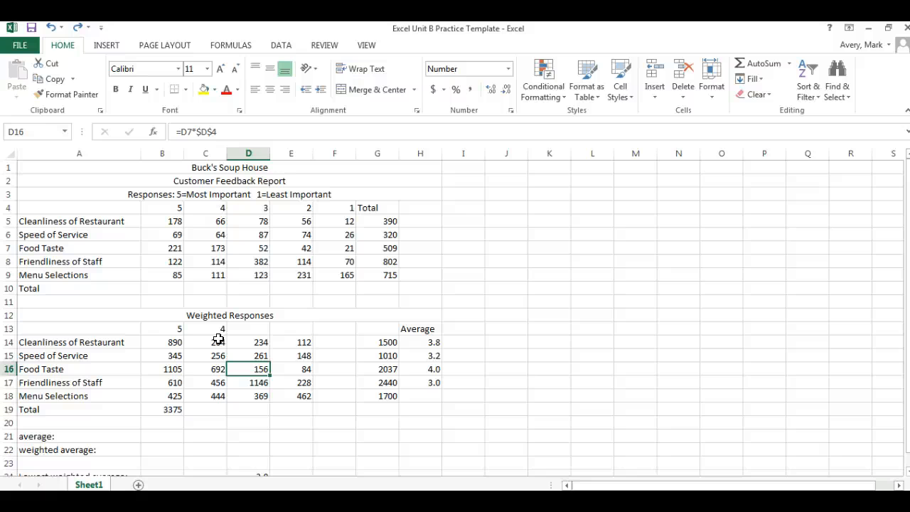
Auto-fill the Weighted Responses headings from B13:C13 through F13, continuing the series 5, 4 down to 1
left_click_drag(161, 330, 205, 328)
left_click(166, 327)
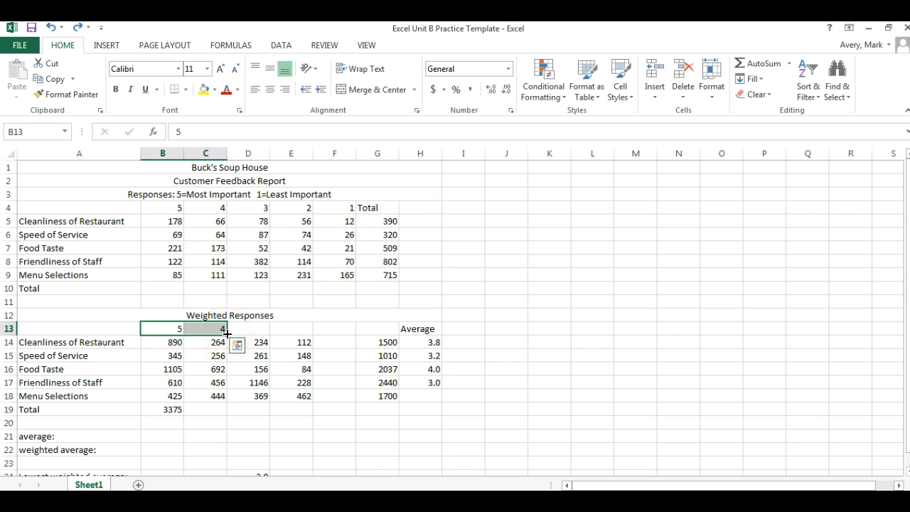
left_click_drag(226, 333, 349, 330)
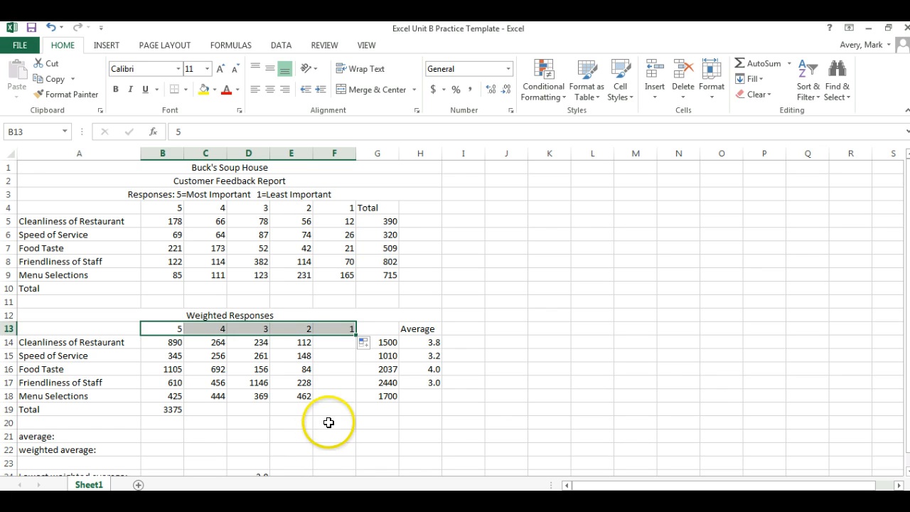
left_click(329, 423)
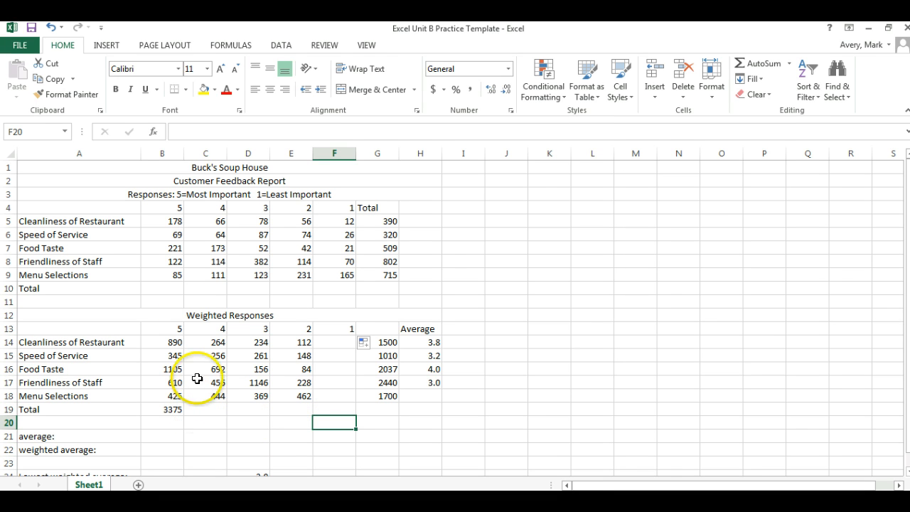
left_click(168, 221)
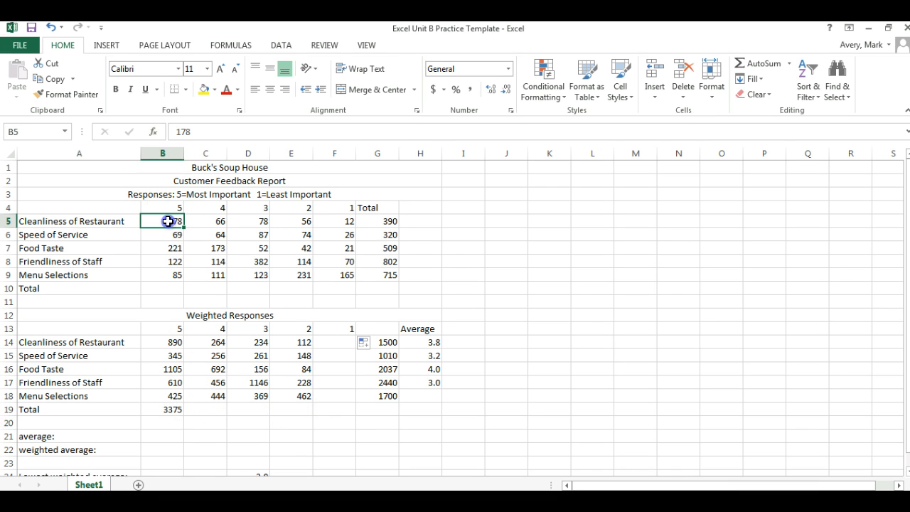
left_click_drag(168, 221, 385, 275)
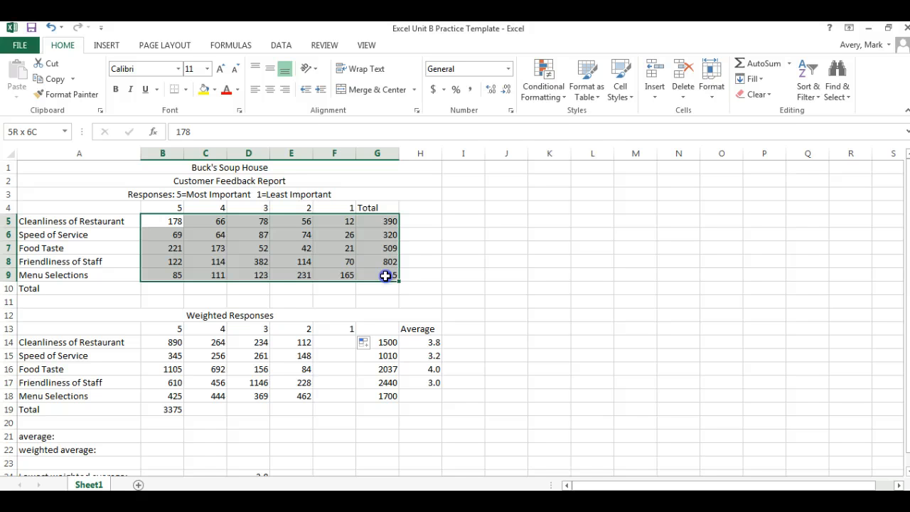
left_click_drag(385, 276, 387, 276)
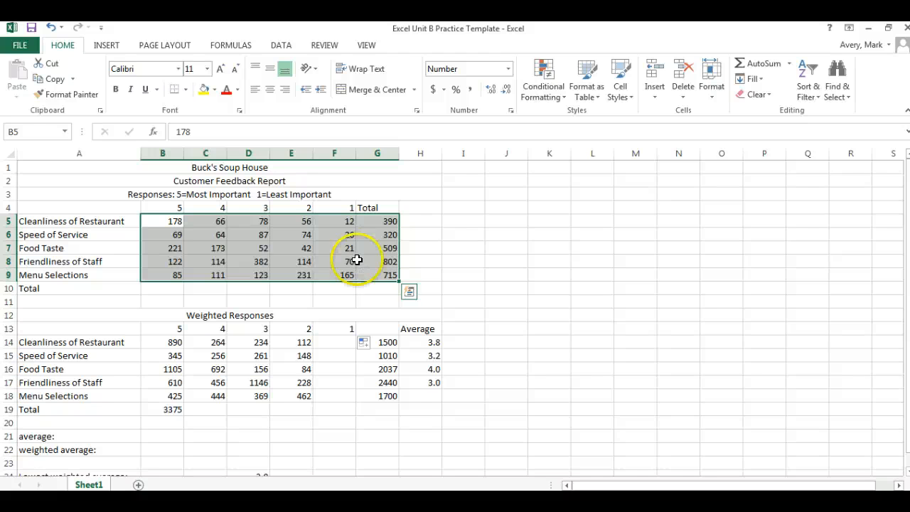
left_click(252, 259)
left_click_drag(154, 221, 202, 230)
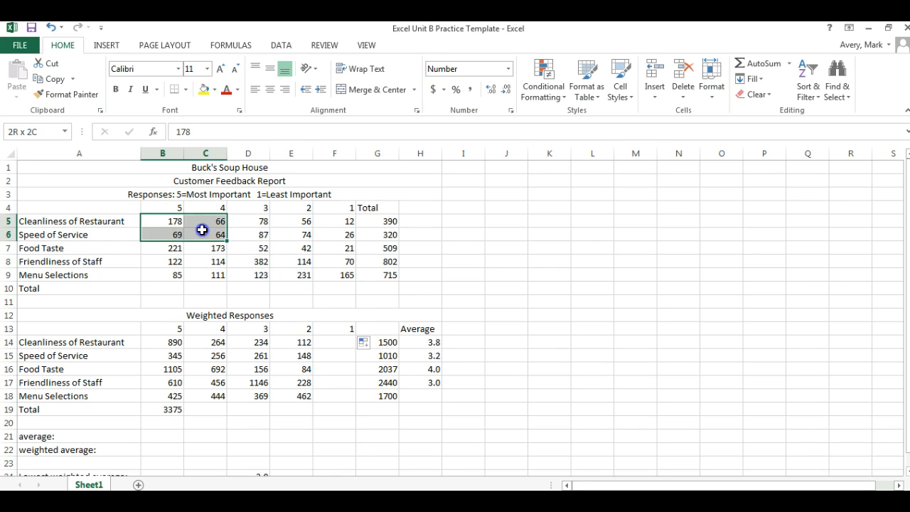
left_click(167, 221)
left_click_drag(183, 222, 392, 280)
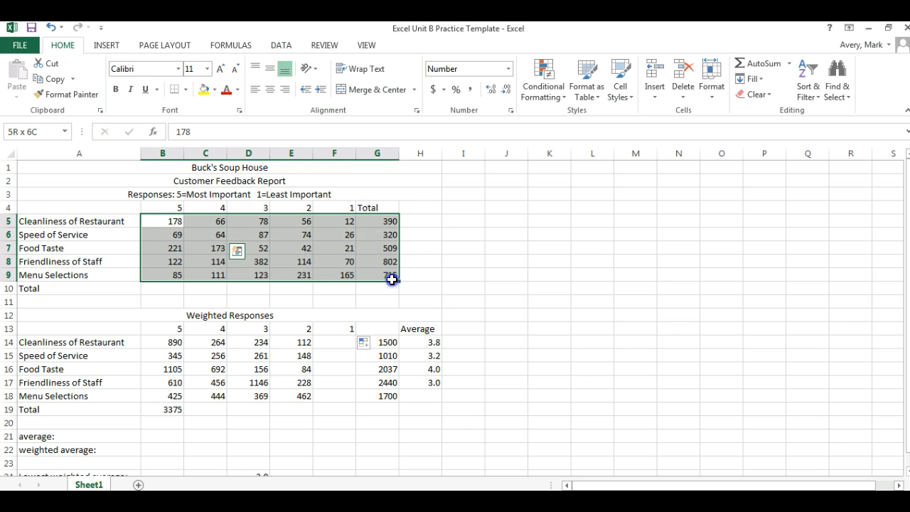
Try adding column sums for B5:G9 to the Total row using the Quick Analysis totals, and undo them
left_click_drag(165, 220, 377, 277)
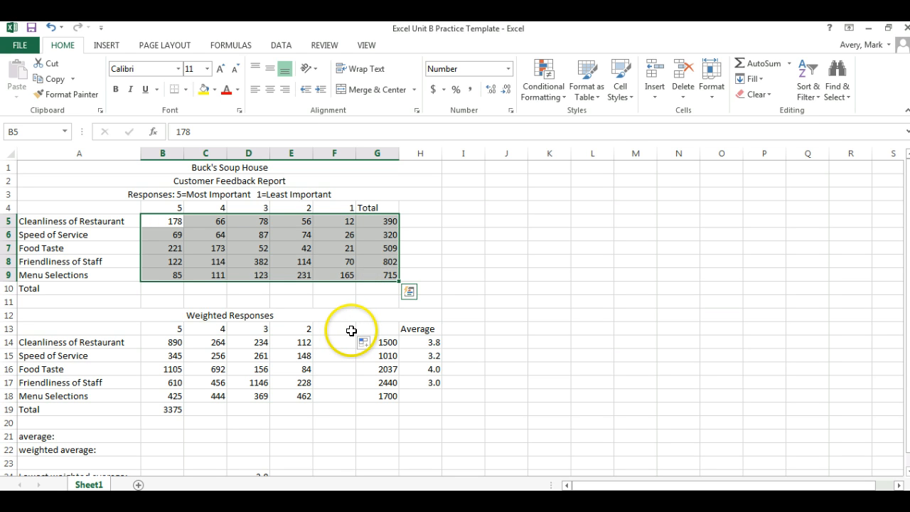
left_click(410, 293)
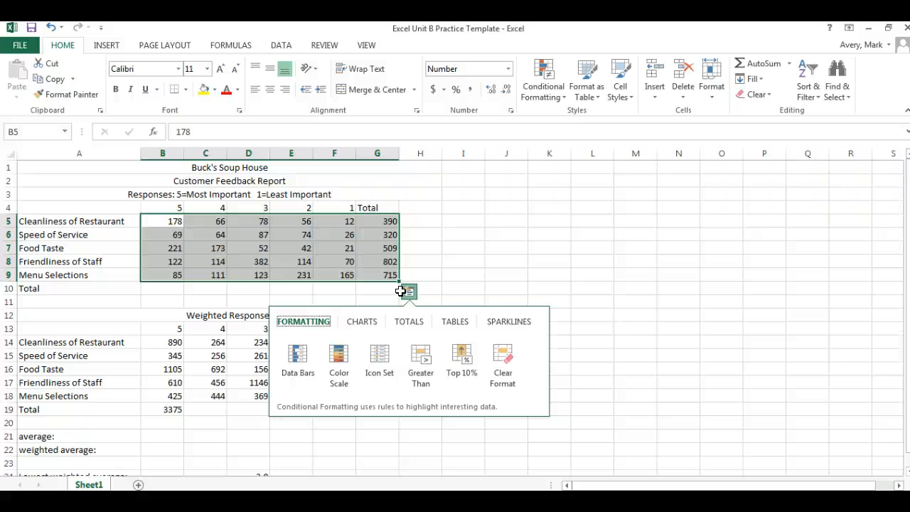
left_click(410, 297)
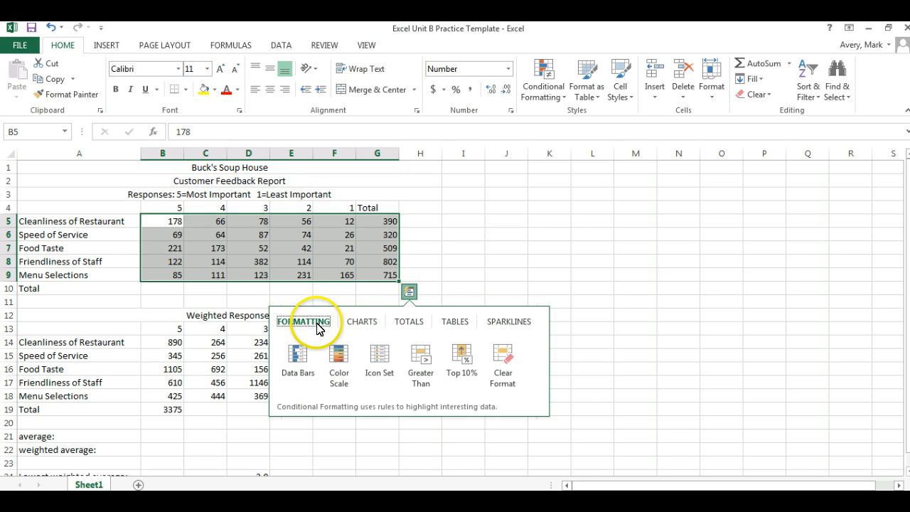
left_click(411, 324)
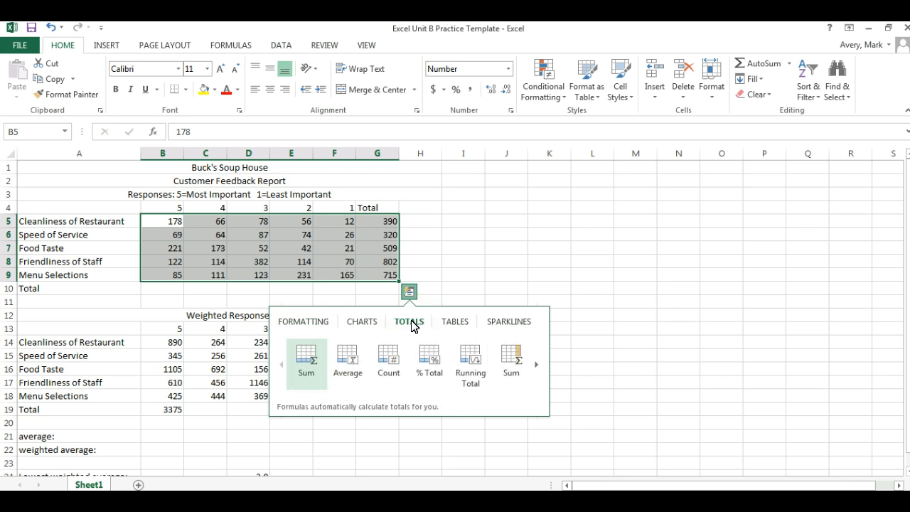
left_click(304, 364)
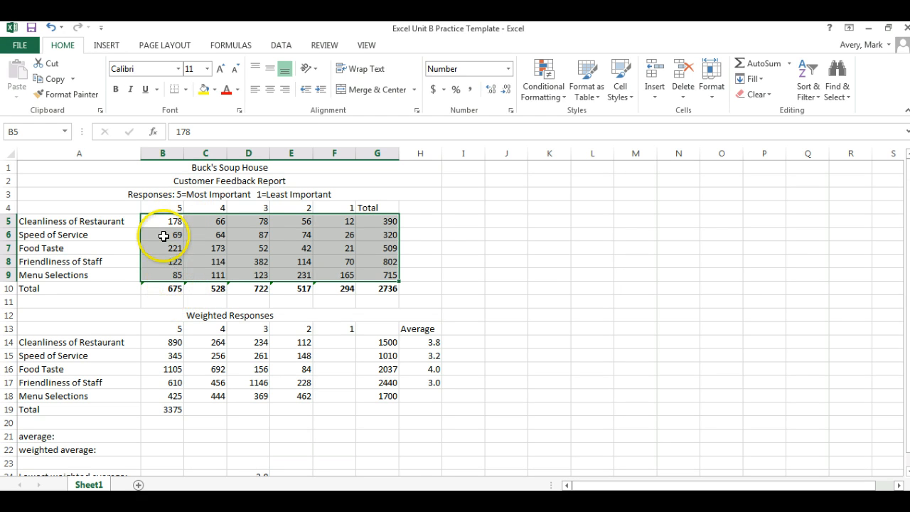
left_click(51, 29)
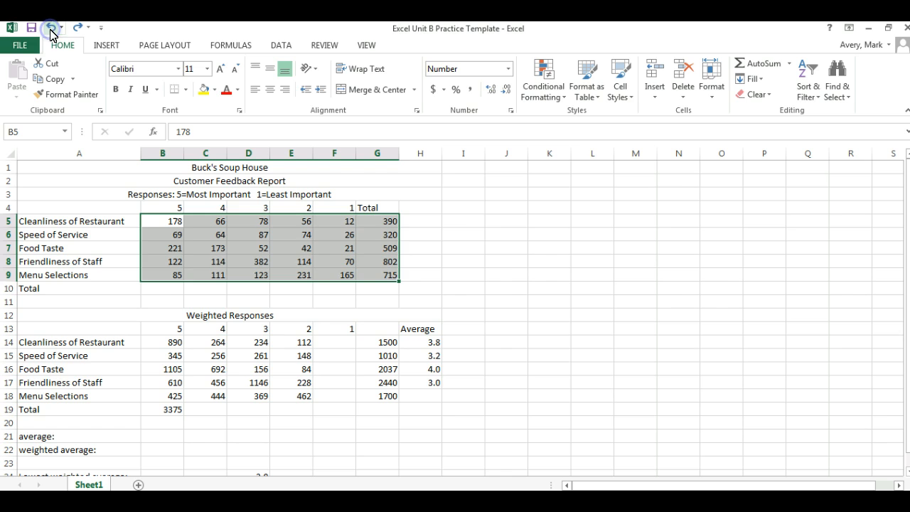
left_click(475, 237)
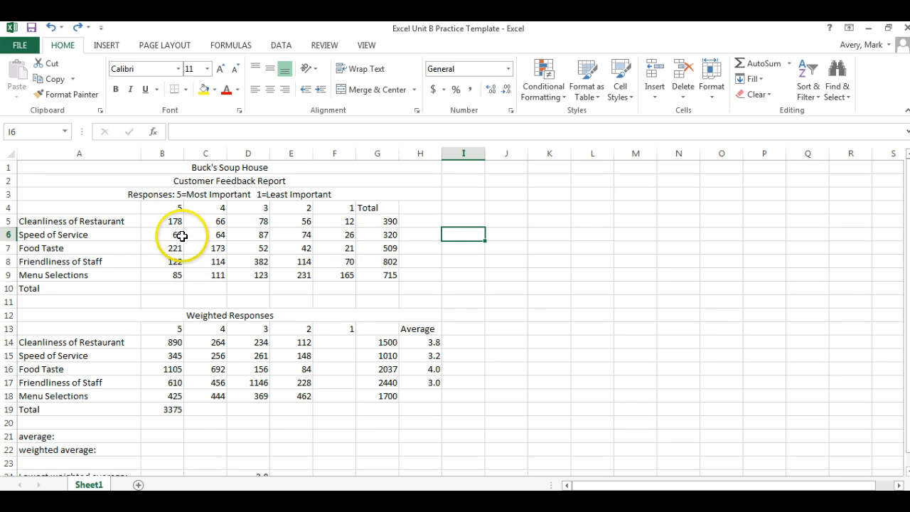
Add column sums for B5:G9 to the Total row in row 10 using the Quick Analysis totals
left_click_drag(168, 223, 369, 270)
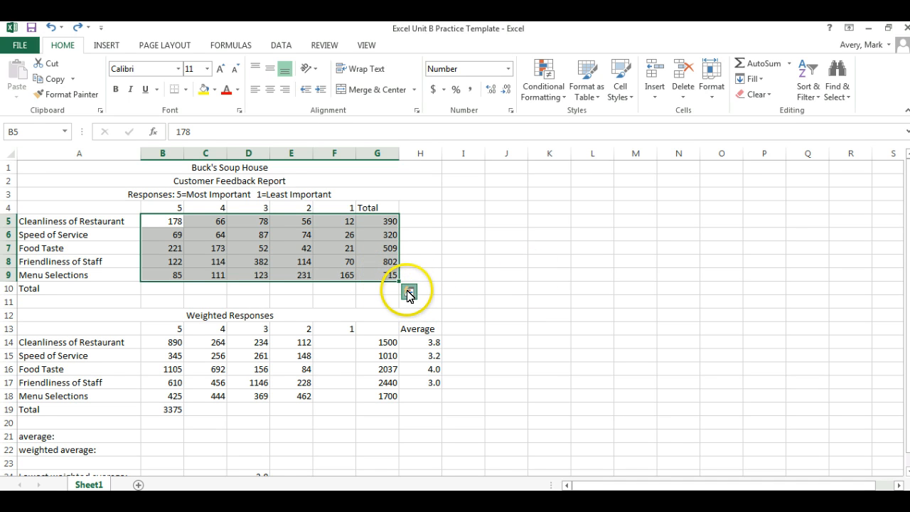
left_click(408, 293)
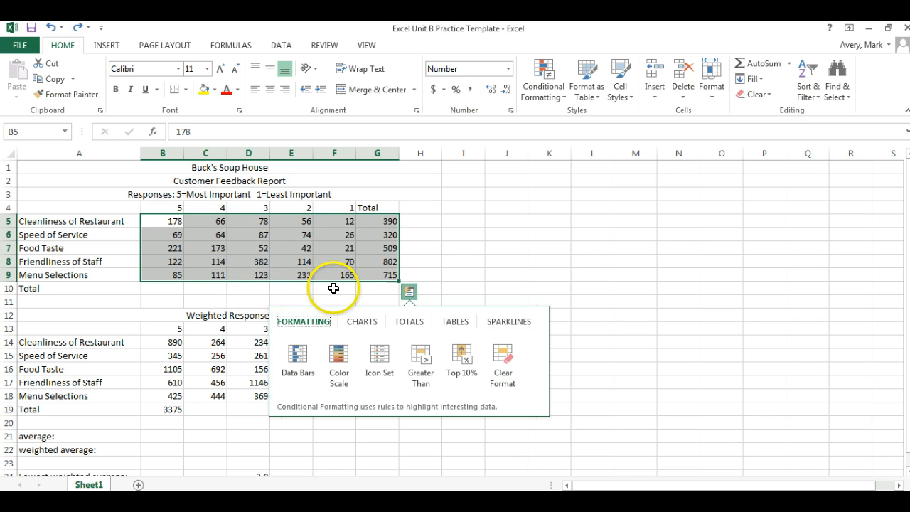
left_click(404, 322)
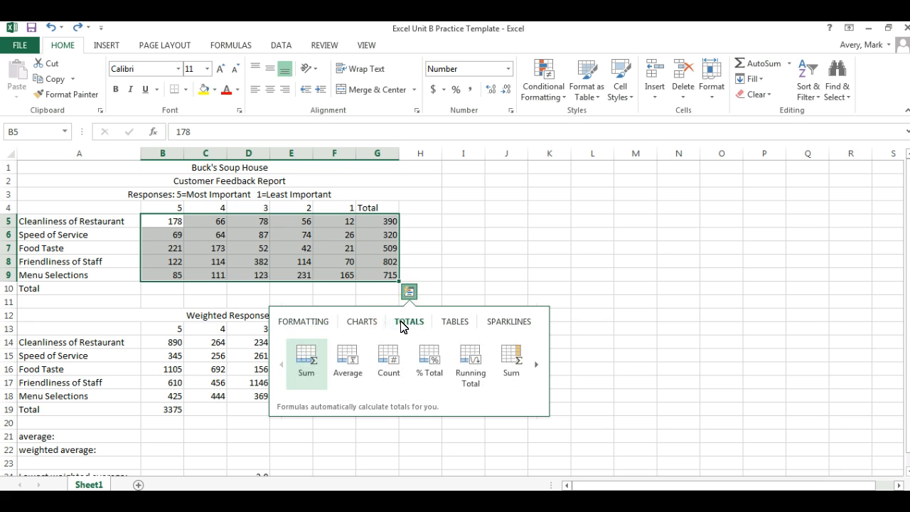
left_click(298, 357)
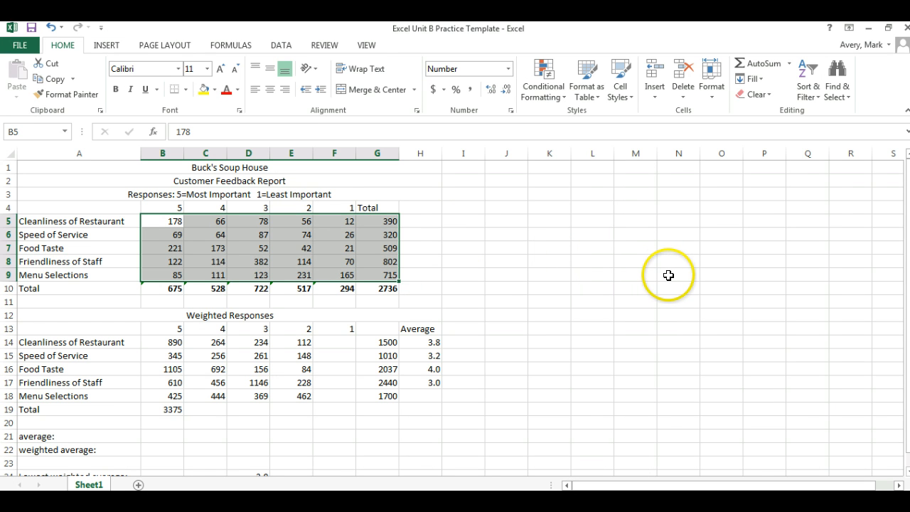
left_click(475, 246)
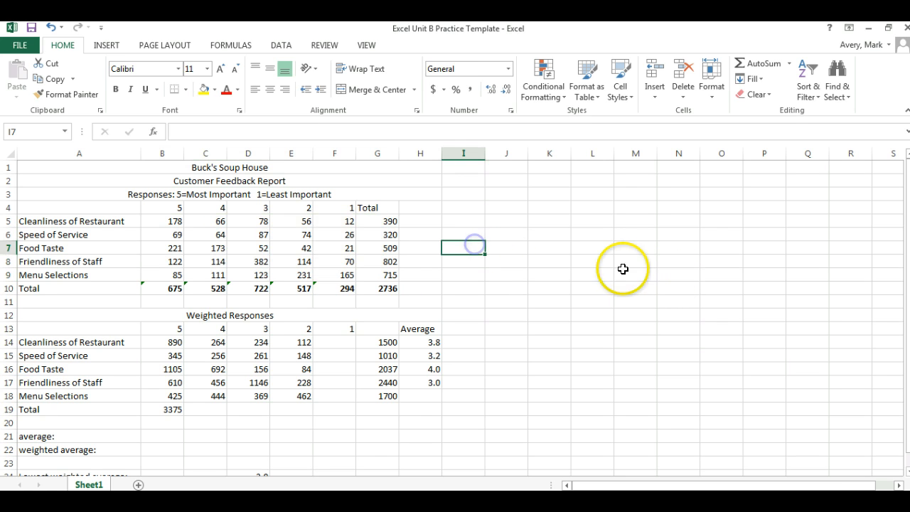
Try copying the Total heading from G4 and pasting it into G13, and undo the last two actions, including the column sums
left_click(371, 207)
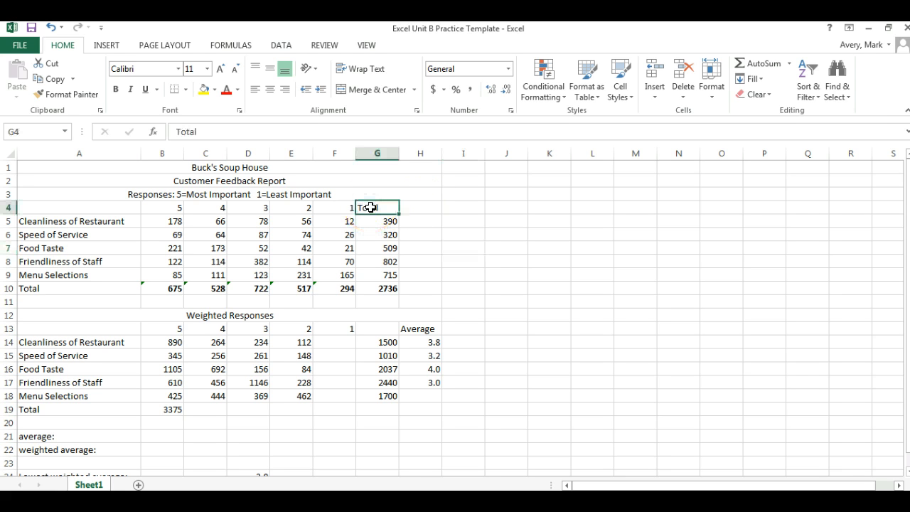
right_click(371, 207)
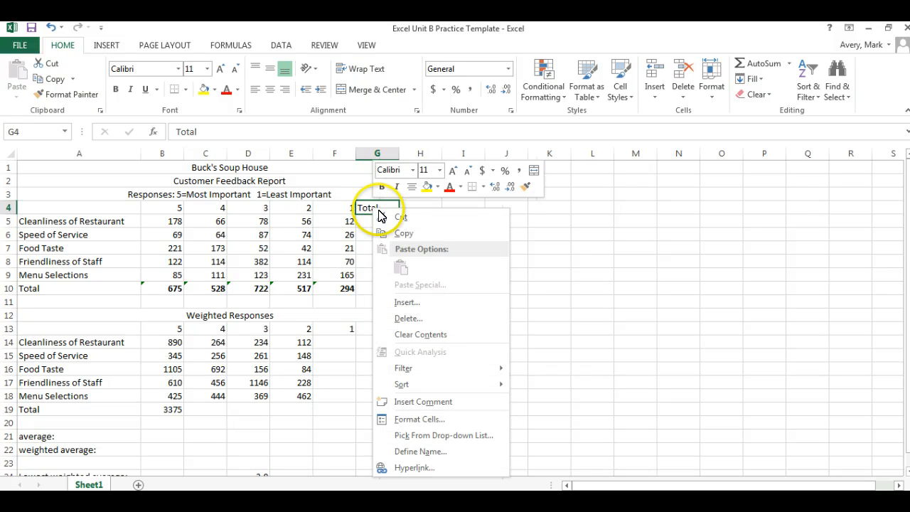
left_click(404, 233)
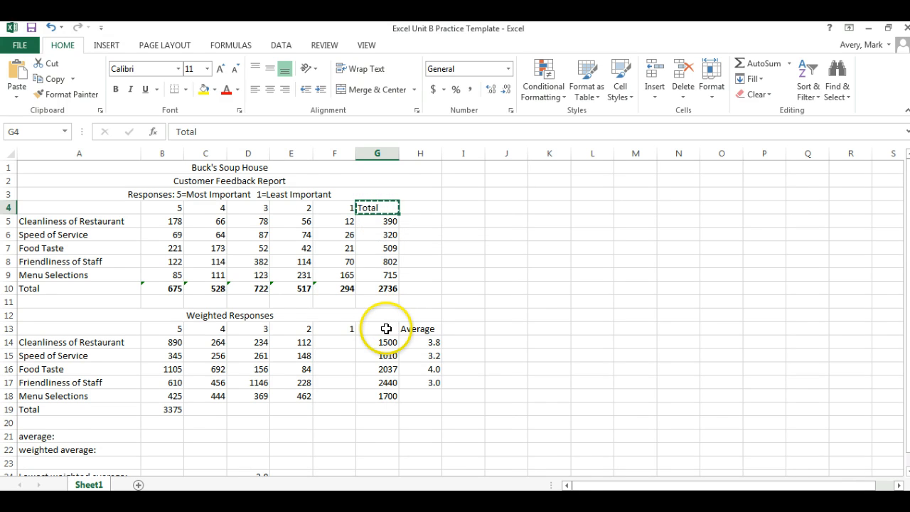
right_click(376, 329)
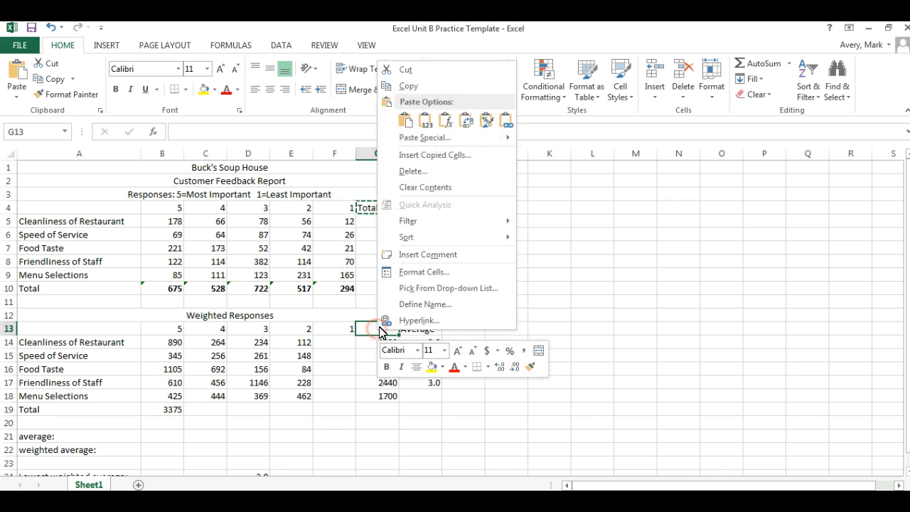
left_click(405, 118)
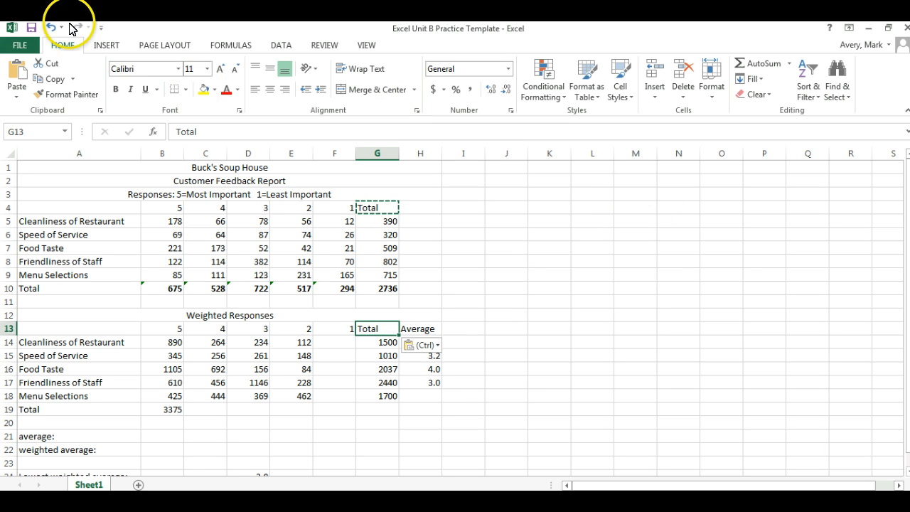
left_click(53, 29)
left_click(54, 28)
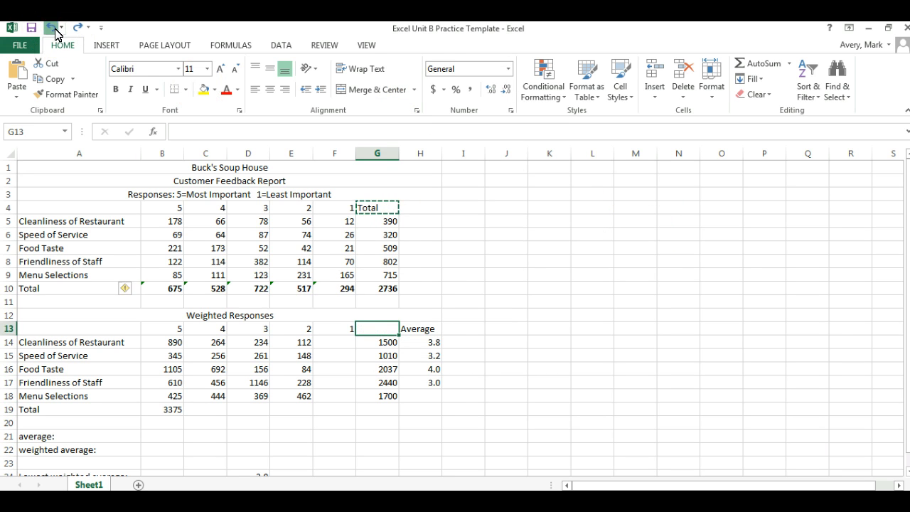
Redo the Quick Analysis column sums in the Total row of the upper table
left_click(541, 221)
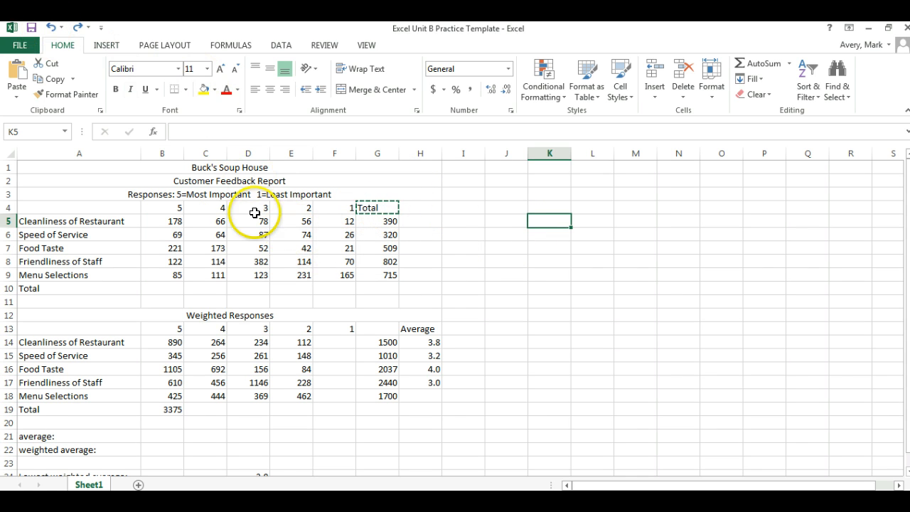
left_click(78, 27)
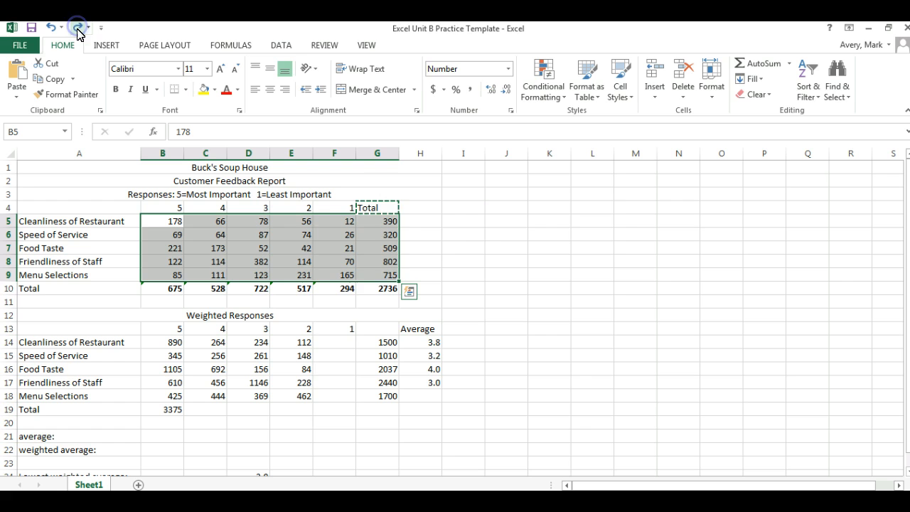
left_click(472, 248)
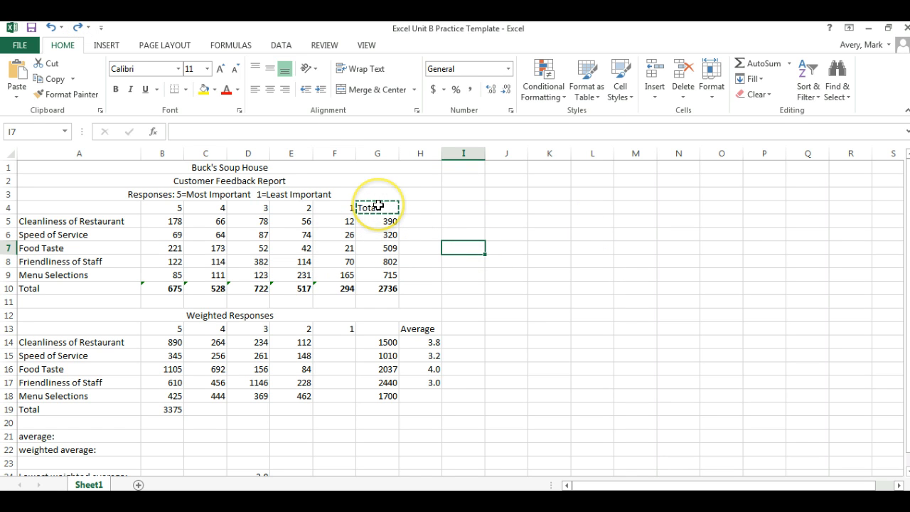
Clear the pending copy, try duplicating the Total heading from G4 directly into G13, and undo the duplication
left_click(377, 207)
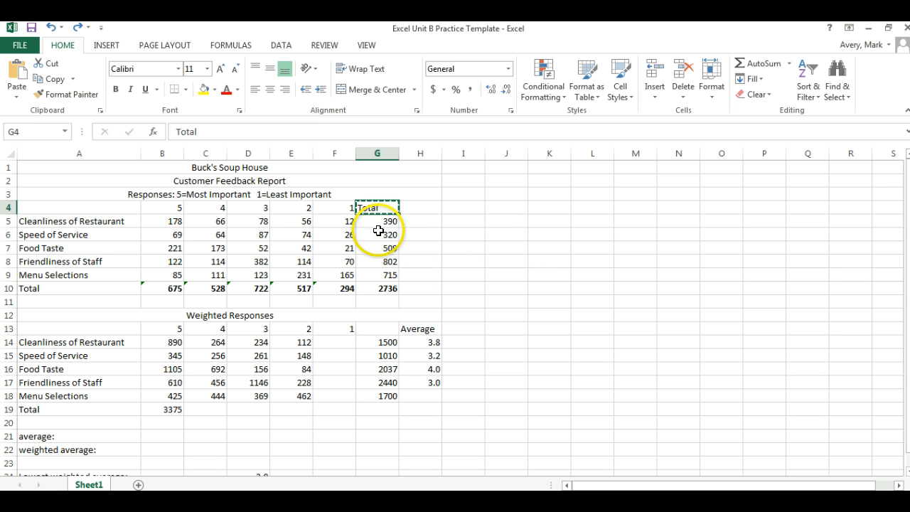
key("Escape")
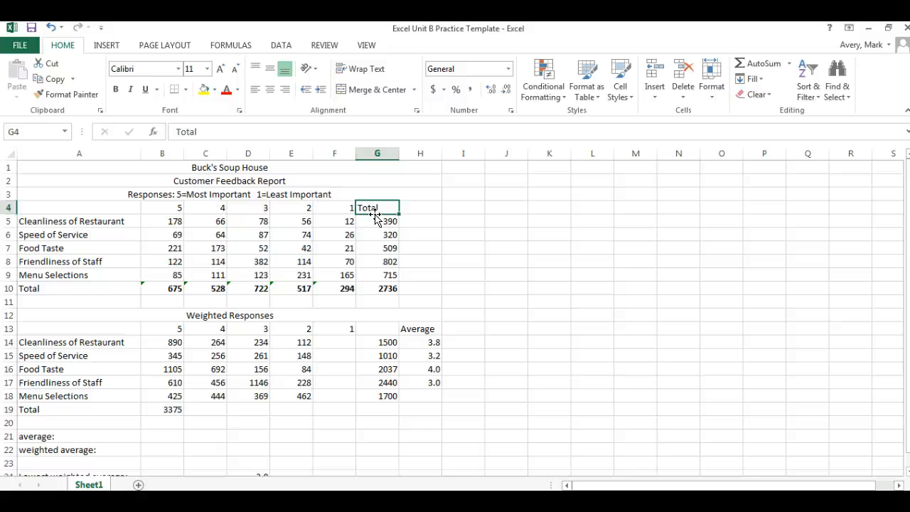
left_click(376, 214)
left_click(376, 214)
left_click_drag(376, 214, 366, 330)
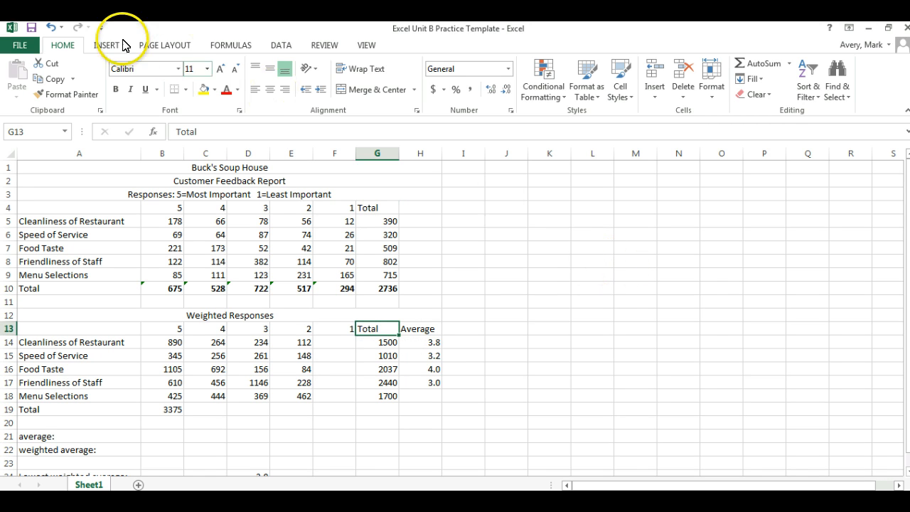
left_click(50, 27)
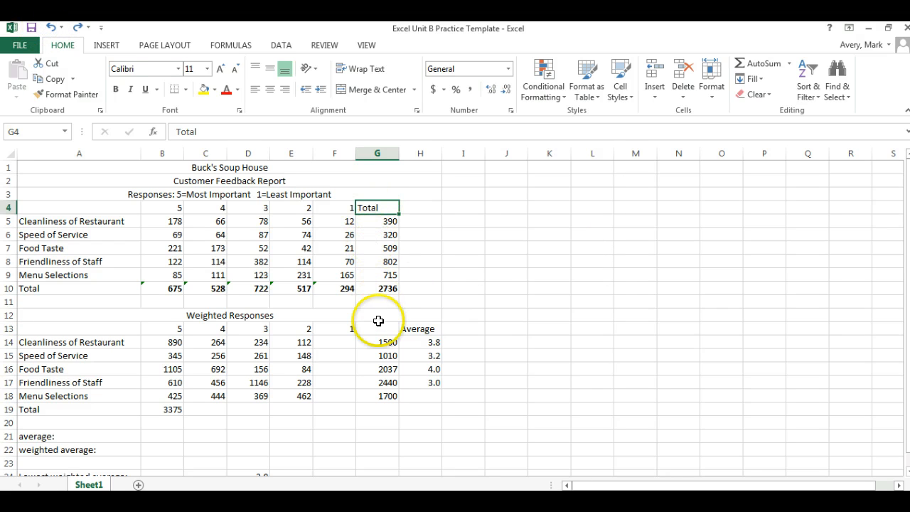
Duplicate the Total heading from G4 directly into G13 of the Weighted Responses section, keeping the original in place
left_click(376, 214)
left_click_drag(377, 214, 375, 330)
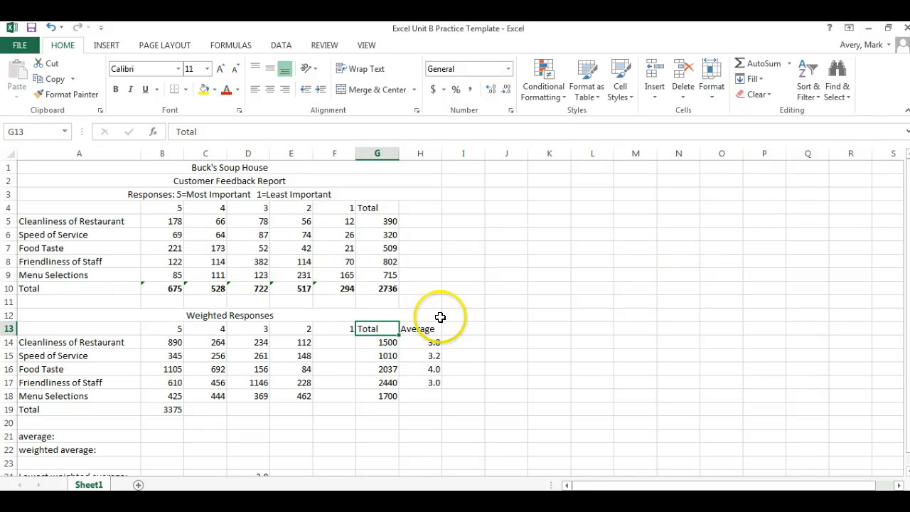
Enter the formula =f5*f4 in F14 to weight the Cleanliness of Restaurant responses
left_click(335, 342)
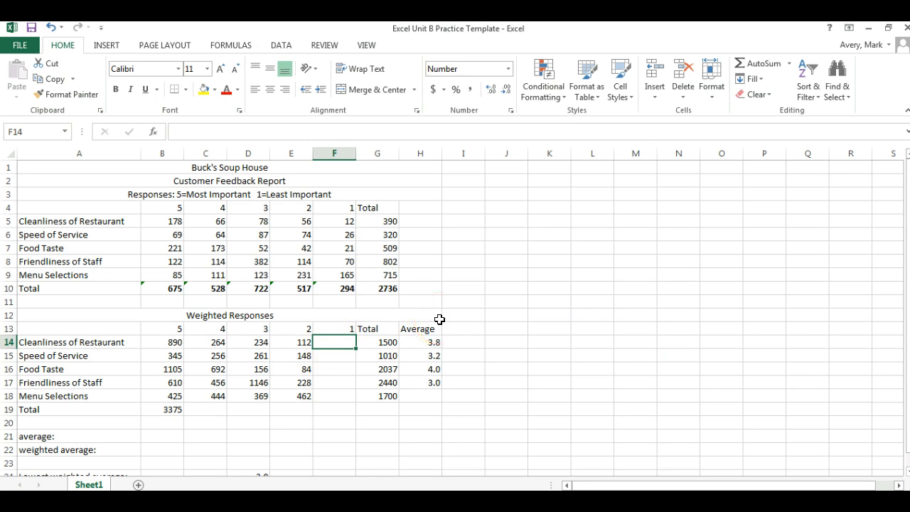
type("=")
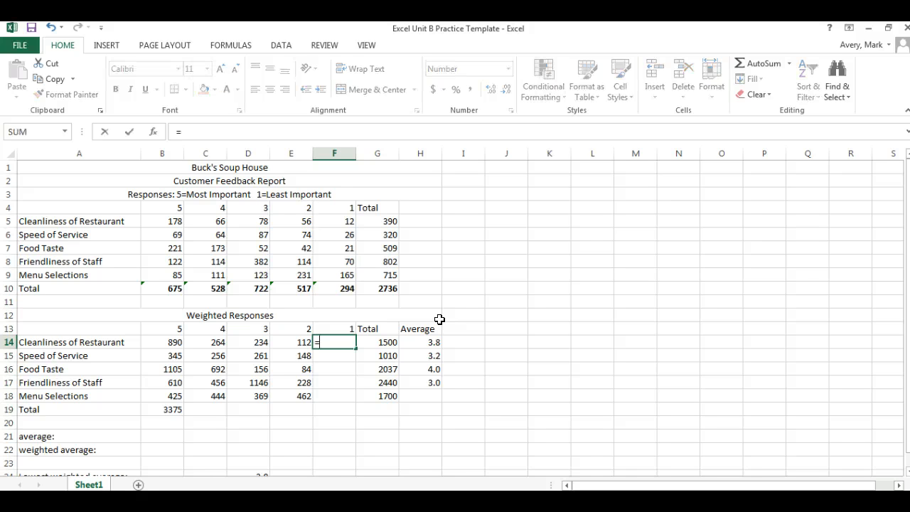
type("f5")
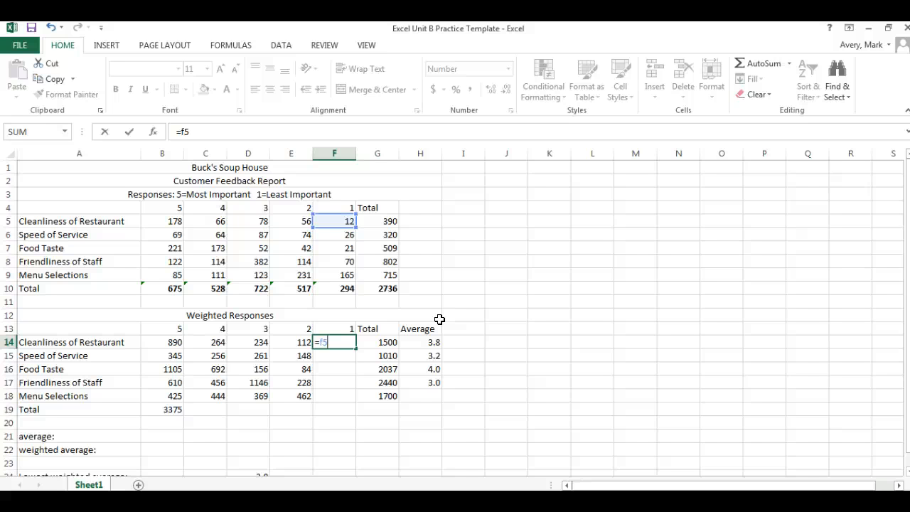
type("*f4")
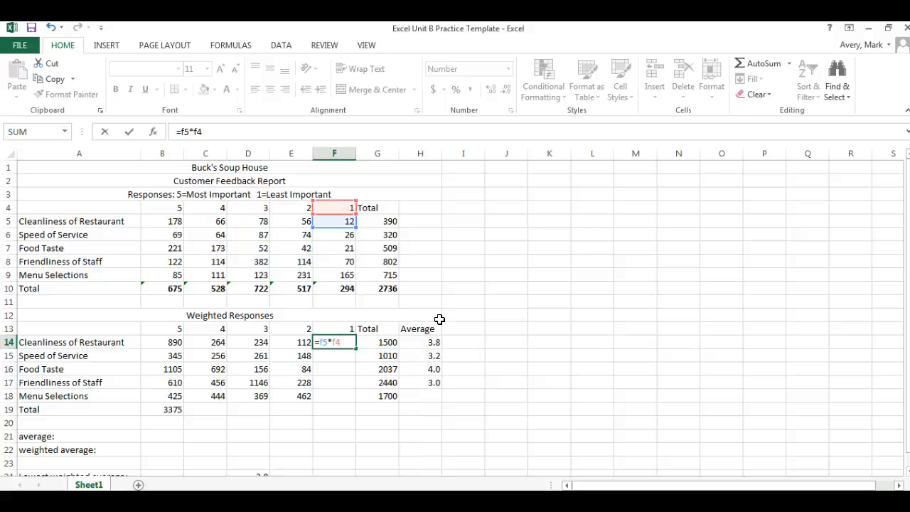
key("Return")
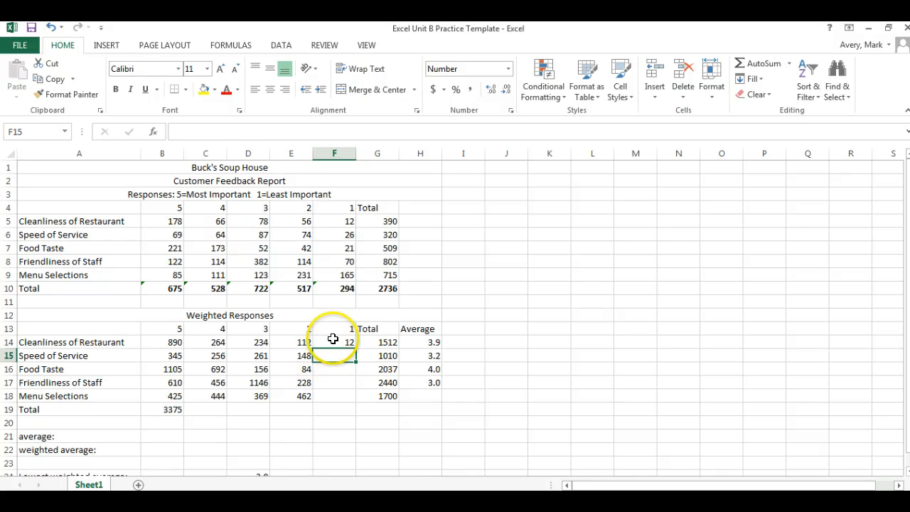
Make the F4 reference in F14's formula absolute so that it reads =F5*$F$4
left_click(337, 344)
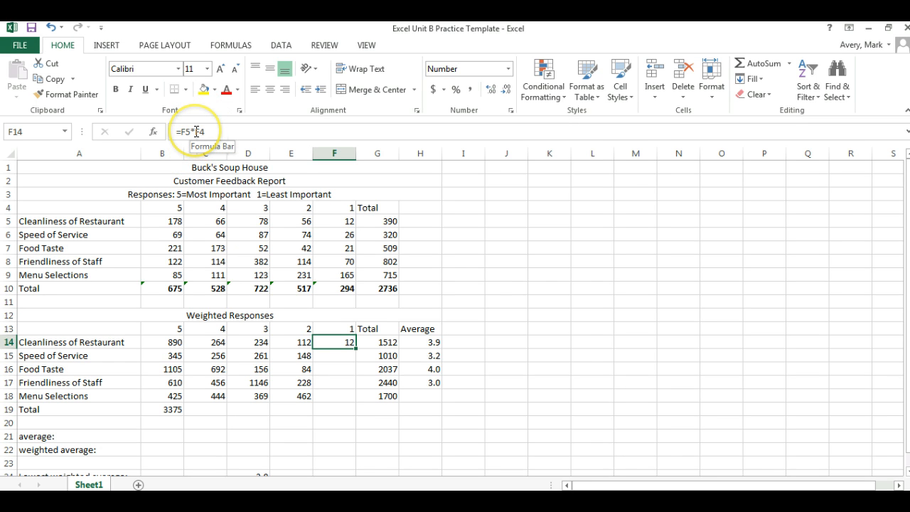
left_click(196, 132)
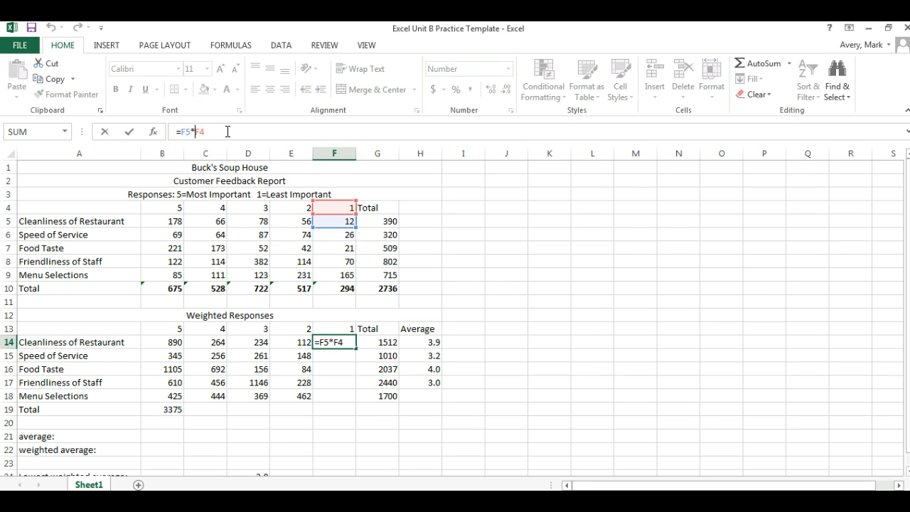
type("$")
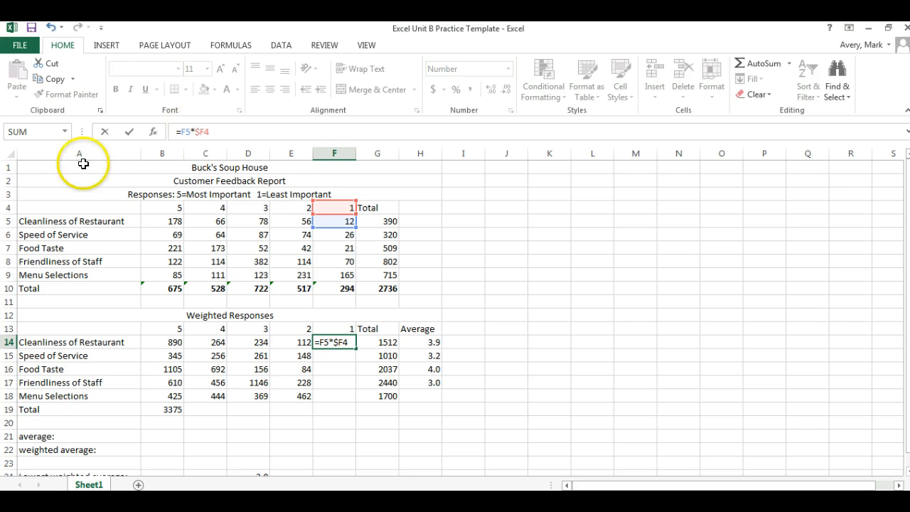
left_click(209, 132)
type("$")
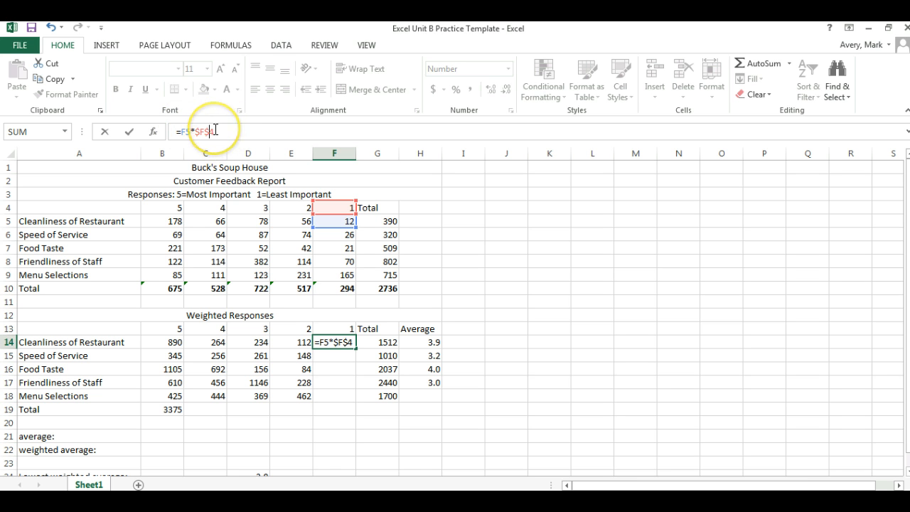
left_click(214, 130)
key("Return")
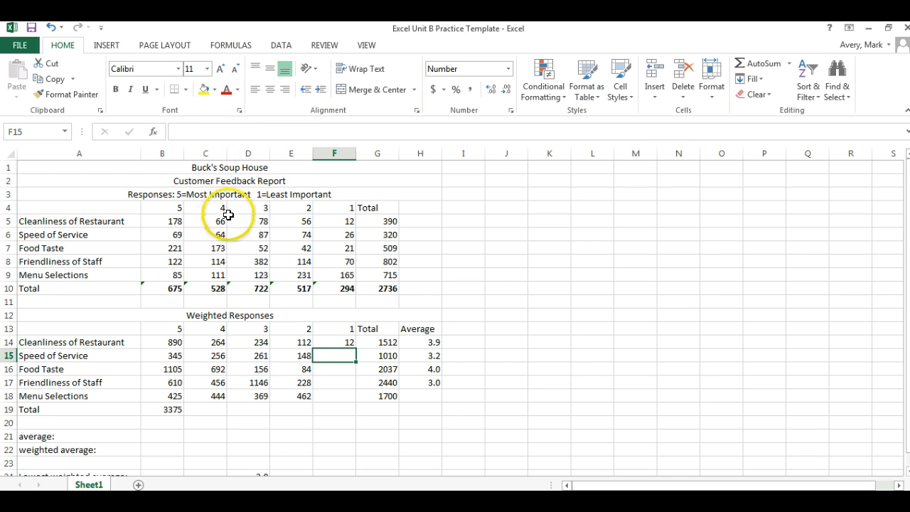
Auto-fill the F14 formula down through F18 for the remaining feedback categories
left_click(336, 342)
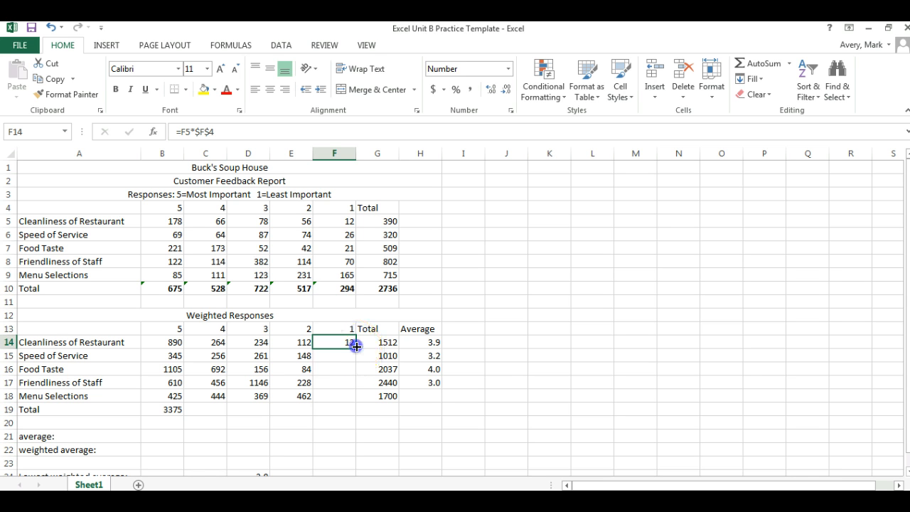
left_click_drag(356, 346, 355, 398)
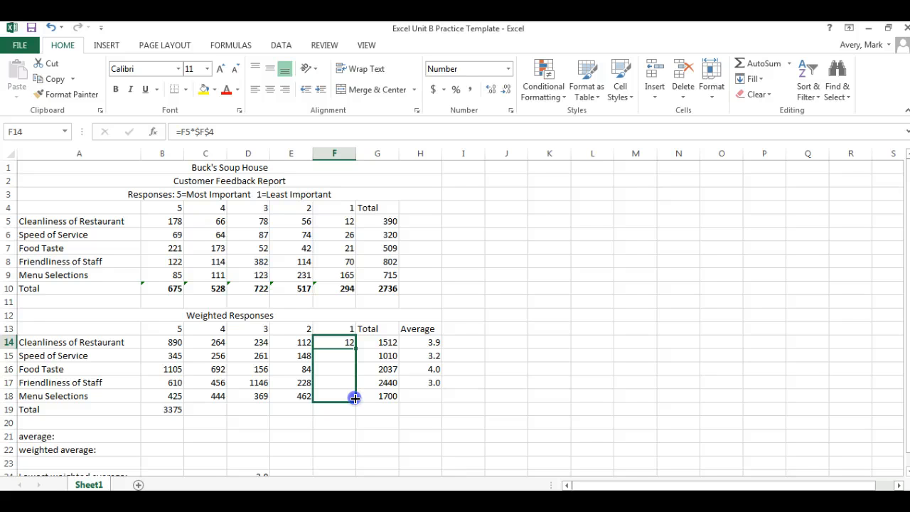
left_click_drag(355, 398, 355, 399)
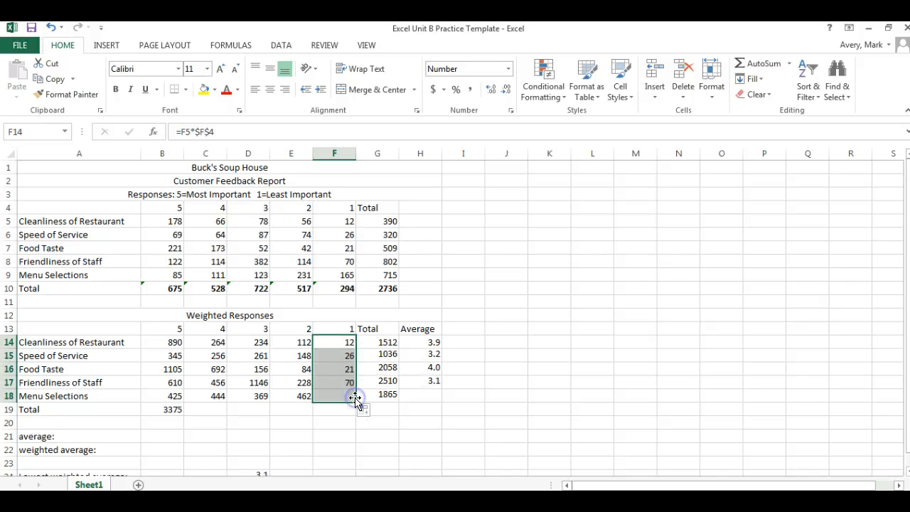
left_click(342, 442)
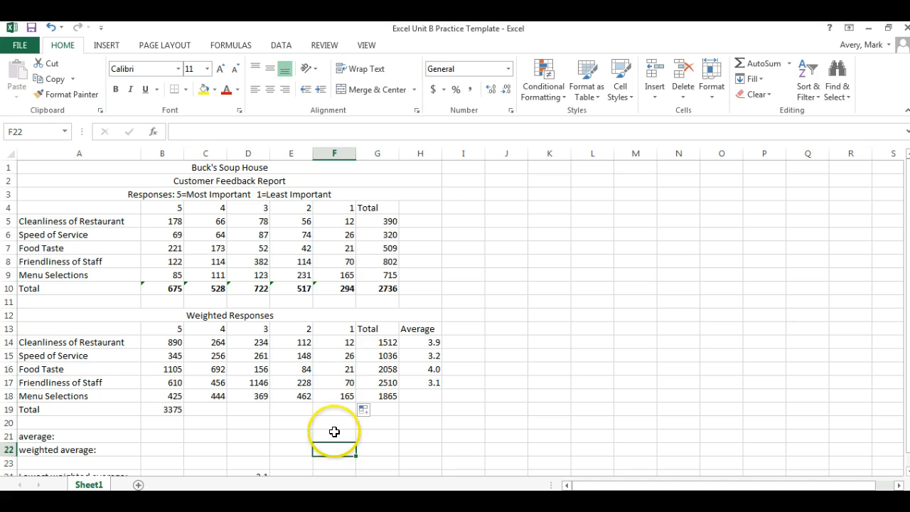